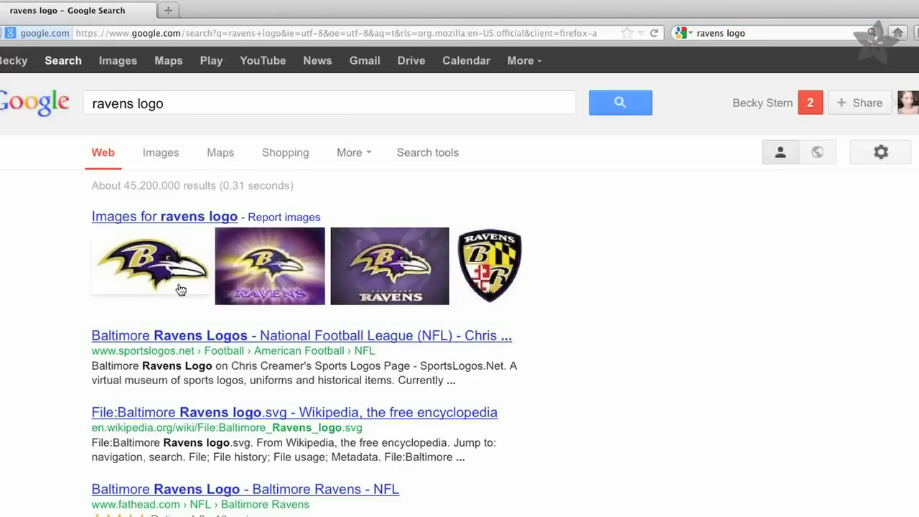
Save the first Google Images Ravens logo result as baltimore_ravens_logo-9038.gif.
{"action": "left_click", "coordinate": [181, 289]}
{"action": "right_click", "coordinate": [303, 258]}
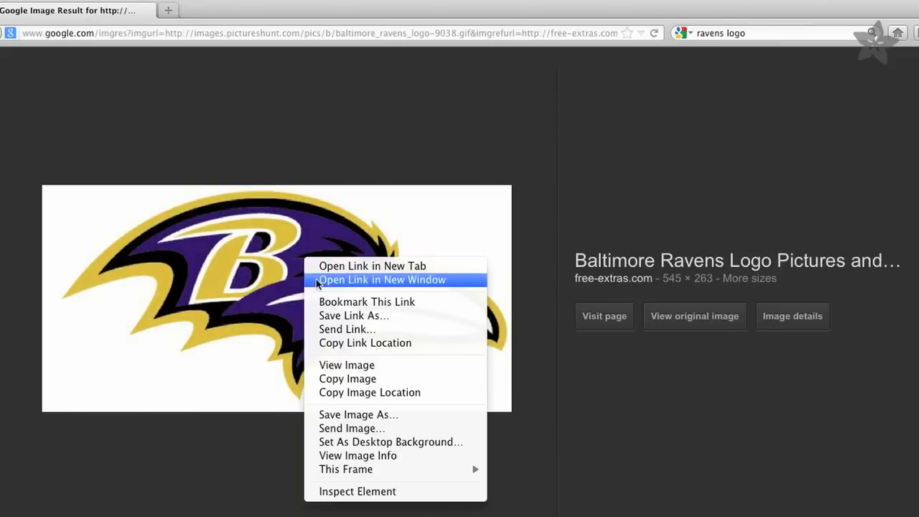
{"action": "left_click", "coordinate": [370, 416]}
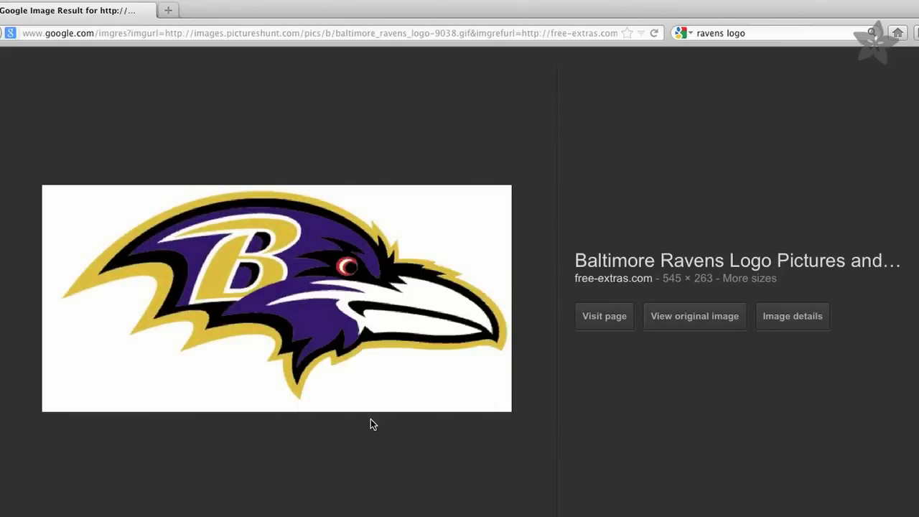
{"action": "left_click", "coordinate": [636, 454]}
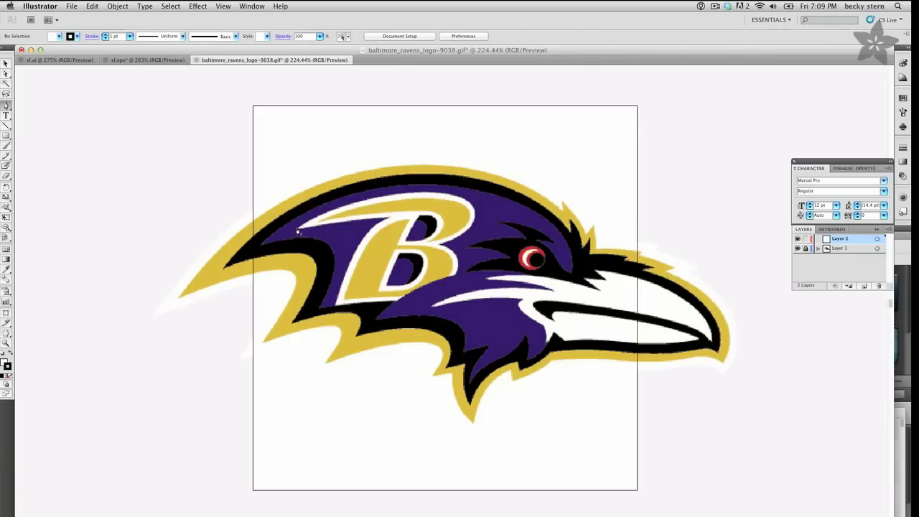
Draw a curved Pen path along the top of the B.
{"action": "left_click", "coordinate": [364, 192]}
{"action": "left_click_drag", "start_coordinate": [475, 213], "coordinate": [486, 245]}
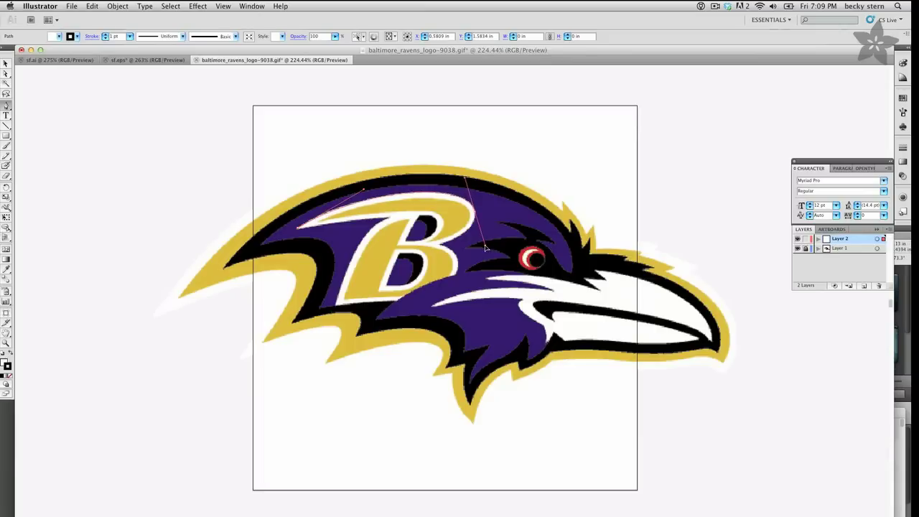
{"action": "left_click_drag", "start_coordinate": [486, 248], "coordinate": [485, 248]}
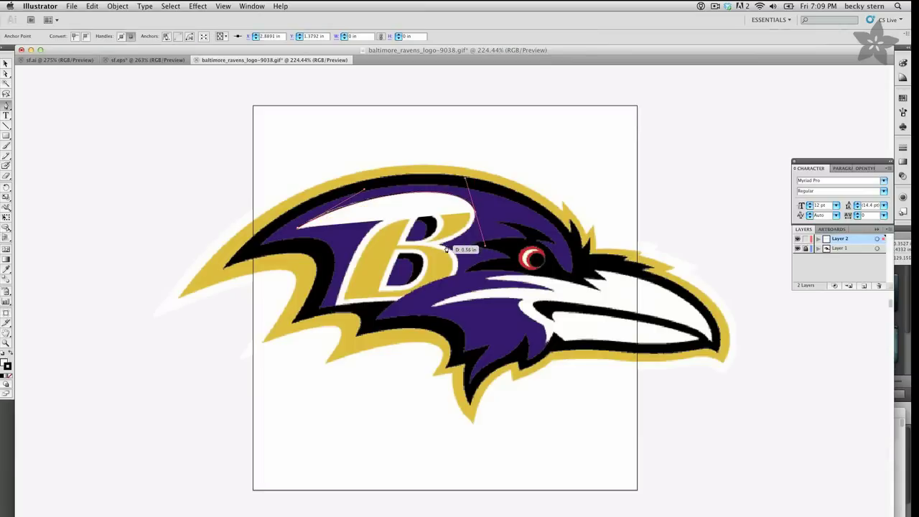
Set the path's fill to None and make the stroke colour active for editing.
{"action": "left_click", "coordinate": [7, 365]}
{"action": "left_click", "coordinate": [9, 377]}
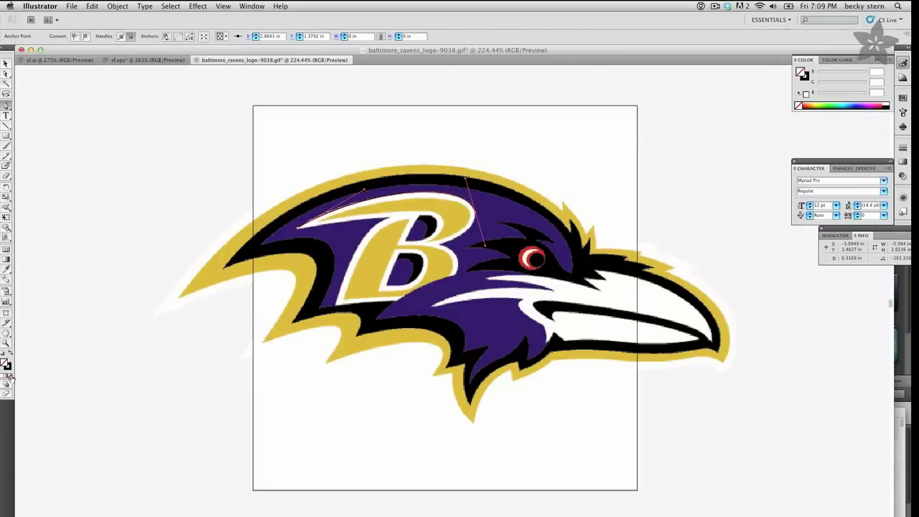
{"action": "left_click", "coordinate": [8, 105]}
{"action": "left_click", "coordinate": [8, 367]}
Set the tracing stroke colour to bright green 14F23E in the Color Picker.
{"action": "double_click", "coordinate": [9, 366]}
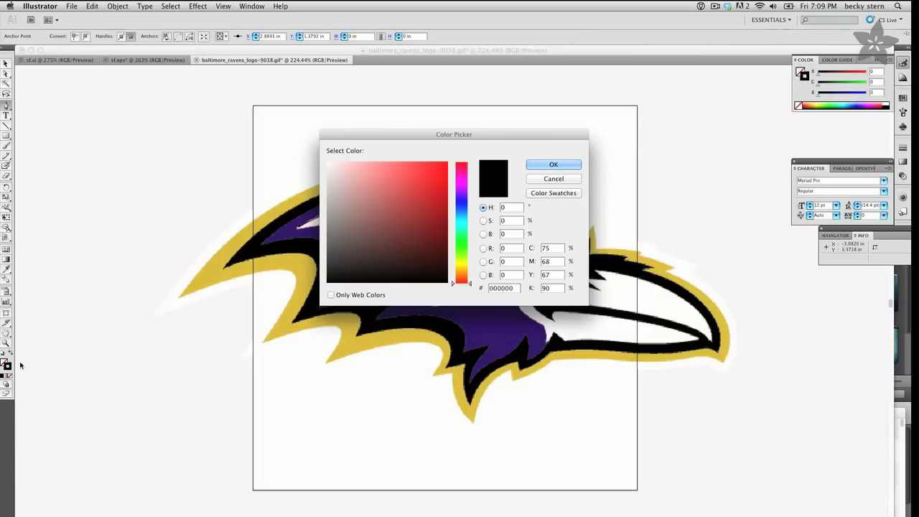
{"action": "left_click", "coordinate": [465, 247]}
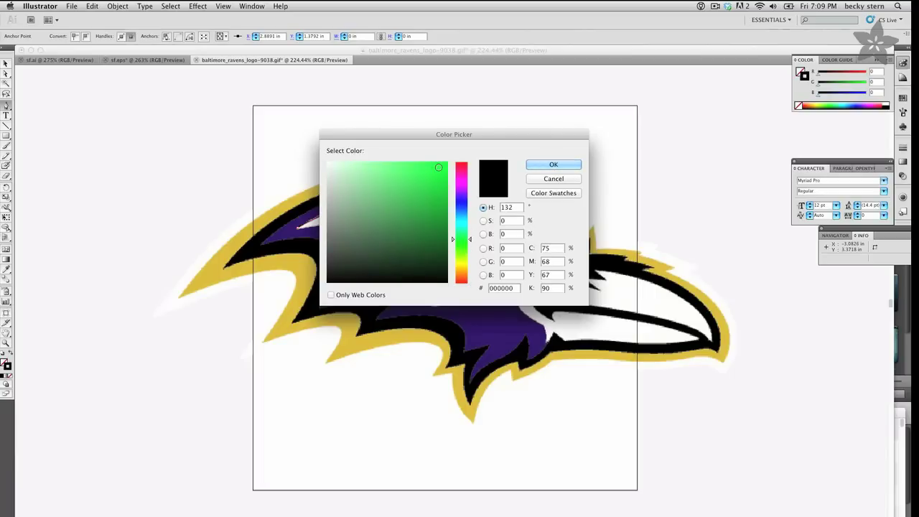
{"action": "left_click", "coordinate": [438, 167]}
{"action": "left_click", "coordinate": [534, 164]}
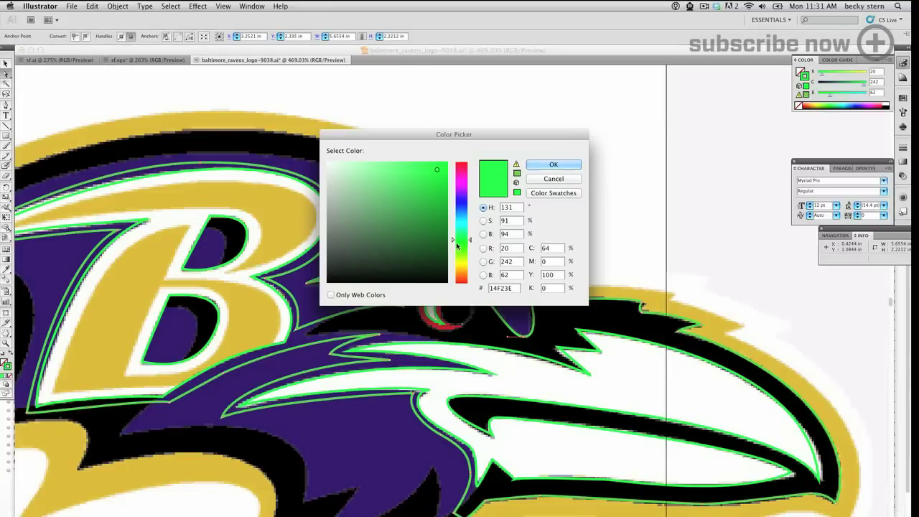
Give the outer border path a magenta stroke, then deselect everything.
{"action": "left_click", "coordinate": [465, 186]}
{"action": "left_click", "coordinate": [553, 164]}
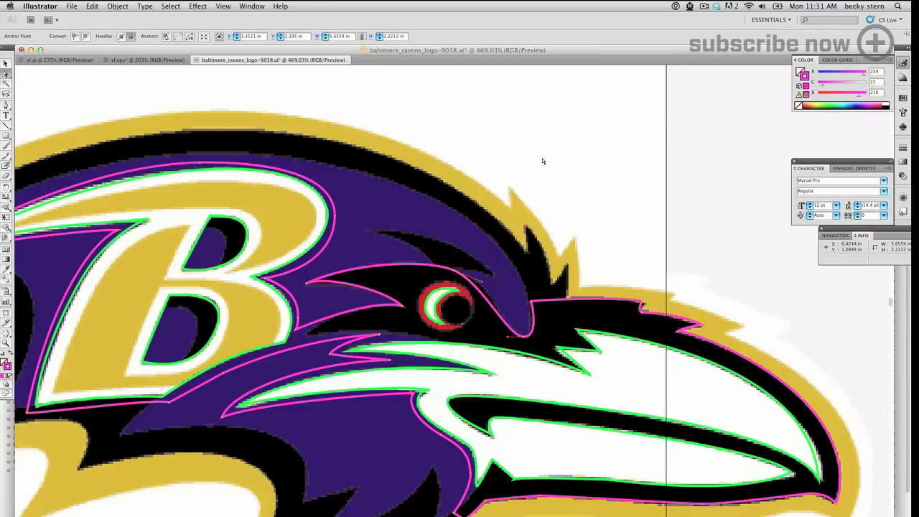
{"action": "left_click", "coordinate": [283, 193]}
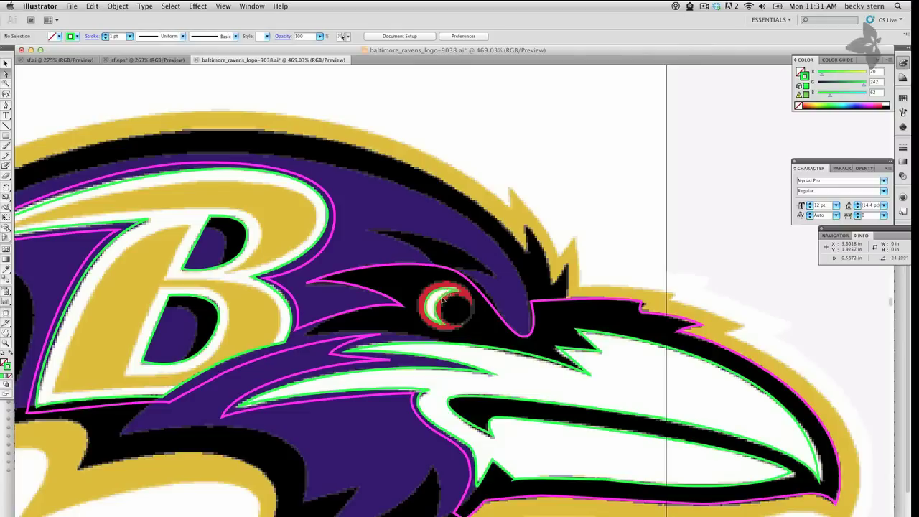
{"action": "left_click", "coordinate": [490, 373]}
{"action": "key", "text": "super+shift+a"}
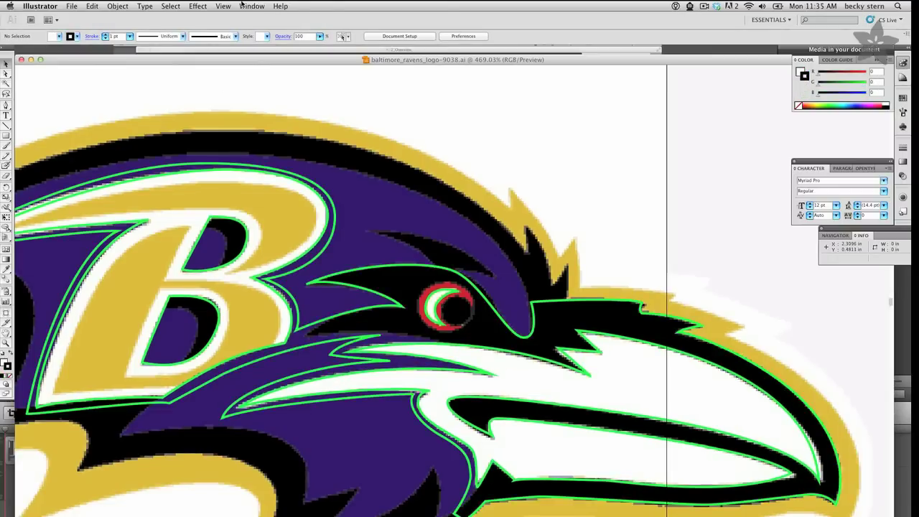
Hide the original logo image layer in the Layers panel.
{"action": "left_click", "coordinate": [251, 5]}
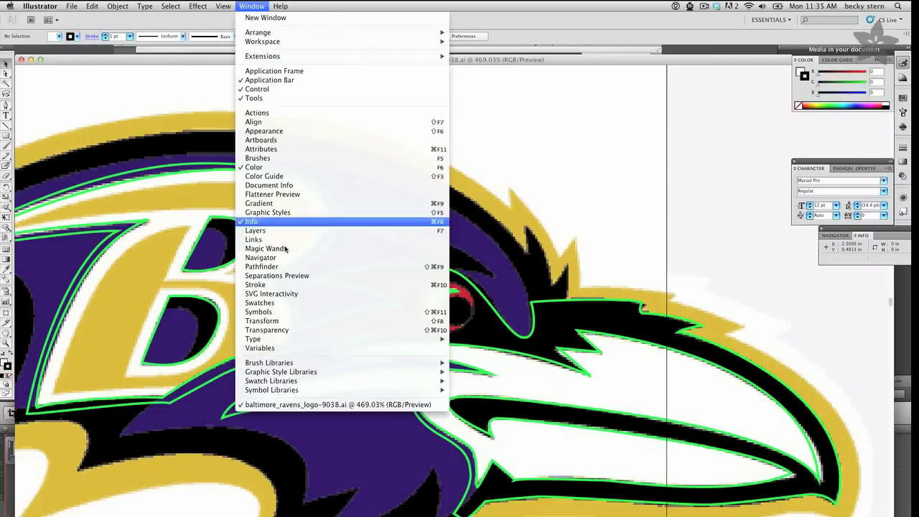
{"action": "left_click", "coordinate": [287, 231]}
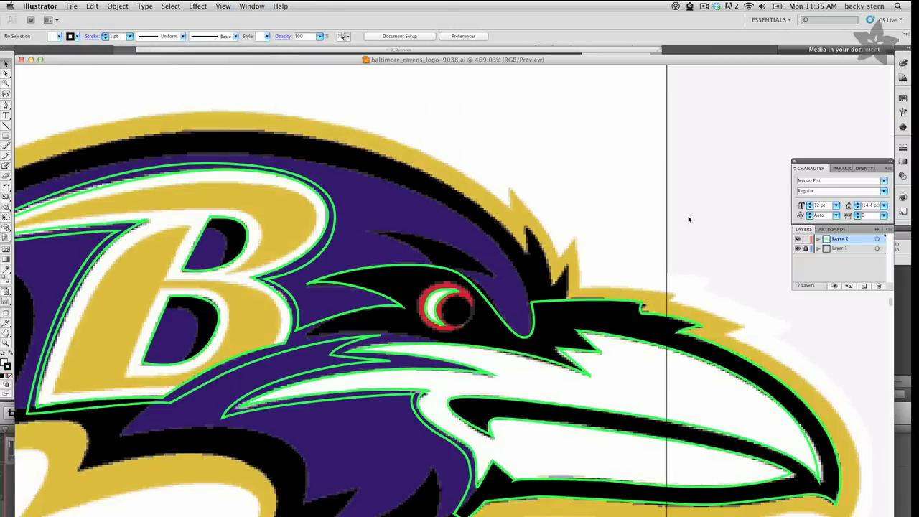
{"action": "left_click", "coordinate": [798, 249]}
Make all traced paths black strokes with no fill, then deselect them.
{"action": "key", "text": "super+a"}
{"action": "left_click", "coordinate": [3, 356]}
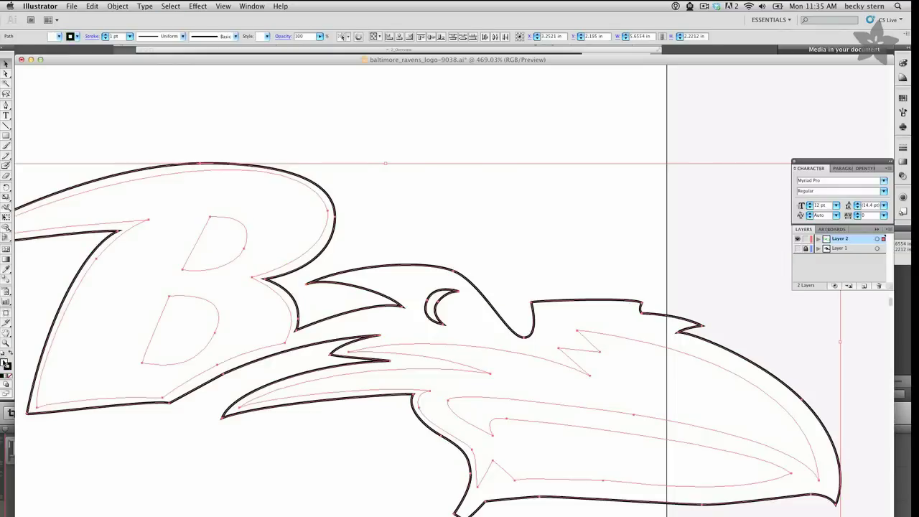
{"action": "left_click", "coordinate": [3, 375]}
{"action": "left_click", "coordinate": [9, 377]}
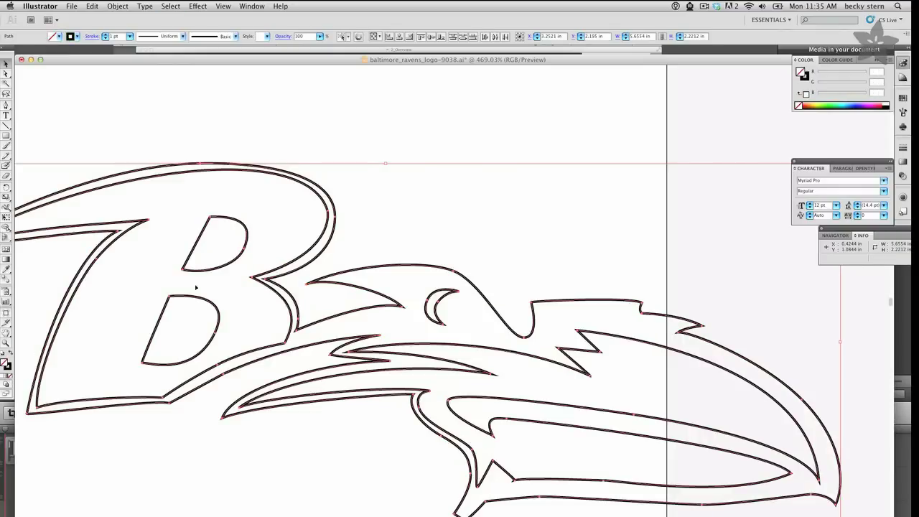
{"action": "left_click", "coordinate": [415, 185]}
{"action": "left_click", "coordinate": [72, 5]}
Size the Craft ROBO cut job proportionally to 1.139 × 2.900 in and position it on the Letter media.
{"action": "mouse_move", "coordinate": [202, 273]}
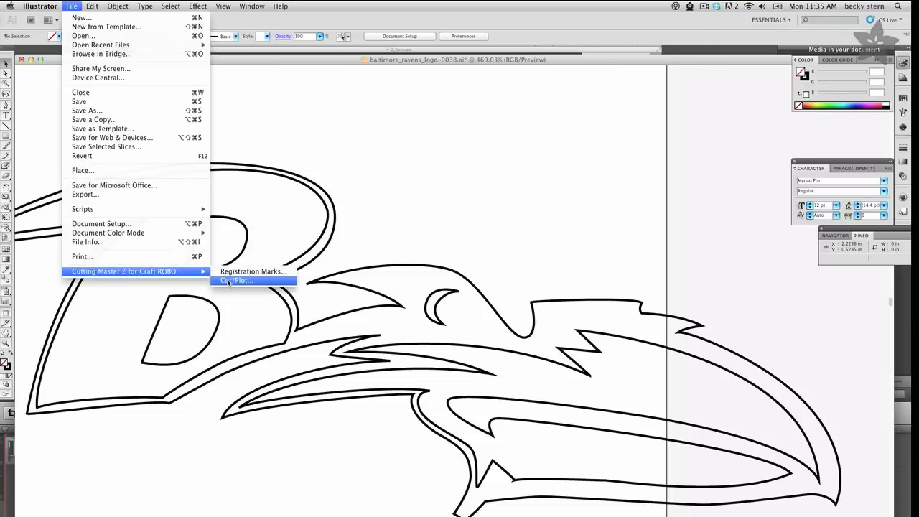
{"action": "left_click", "coordinate": [229, 281]}
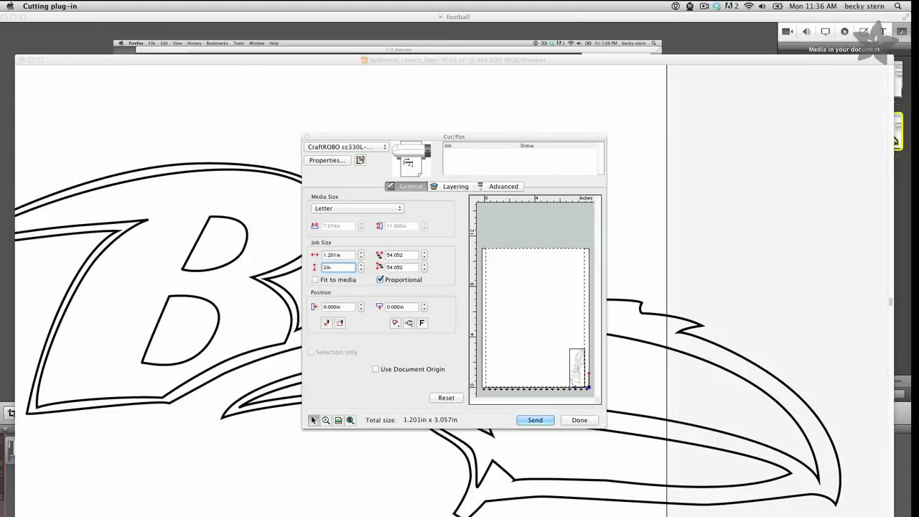
{"action": "type", "text": ".9"}
{"action": "key", "text": "Tab"}
{"action": "left_click_drag", "start_coordinate": [579, 372], "coordinate": [566, 368]}
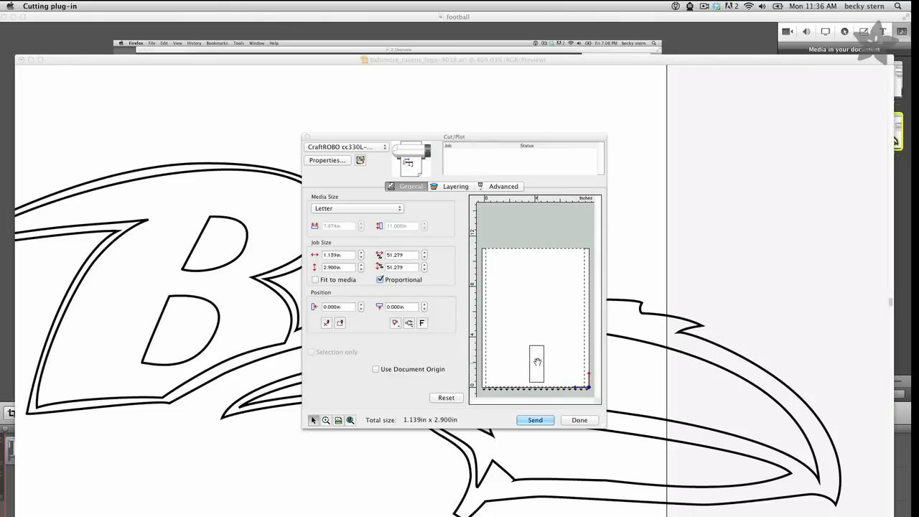
{"action": "left_click", "coordinate": [537, 362]}
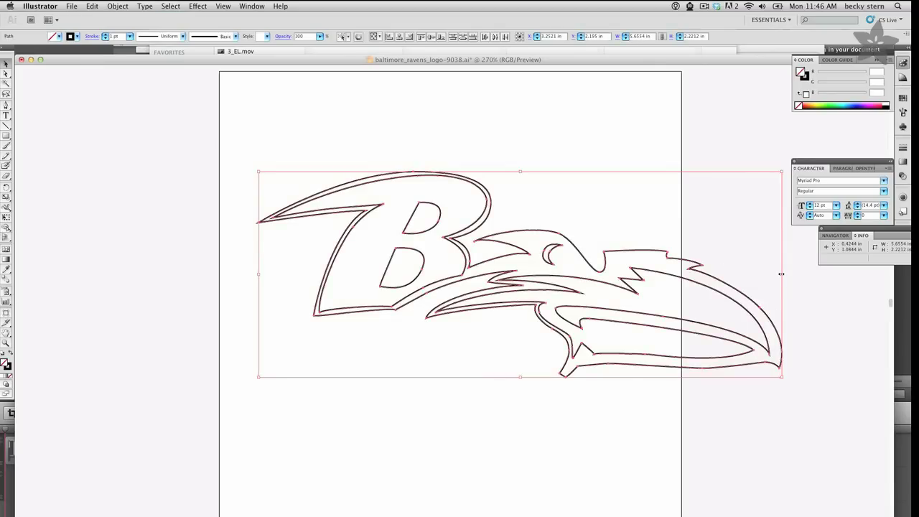
Widen the outline logo to about 5.75 × 2.22 in and bring up Craft ROBO Cut/Plot.
{"action": "left_click_drag", "start_coordinate": [784, 273], "coordinate": [790, 274]}
{"action": "left_click", "coordinate": [527, 164]}
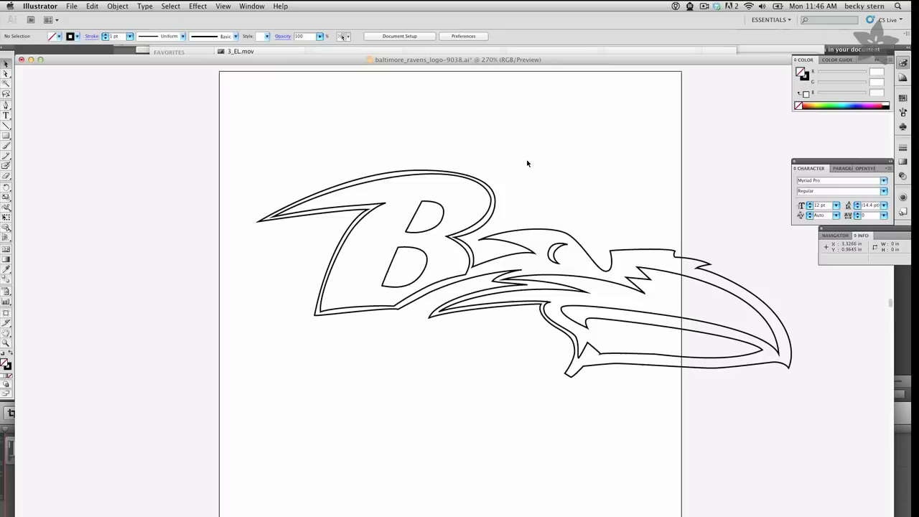
{"action": "left_click", "coordinate": [75, 6]}
{"action": "mouse_move", "coordinate": [155, 273]}
{"action": "left_click", "coordinate": [253, 281]}
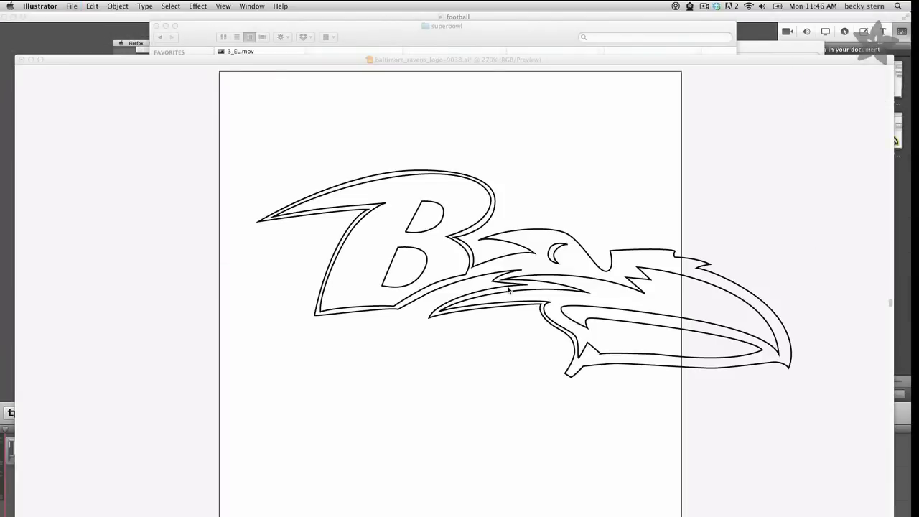